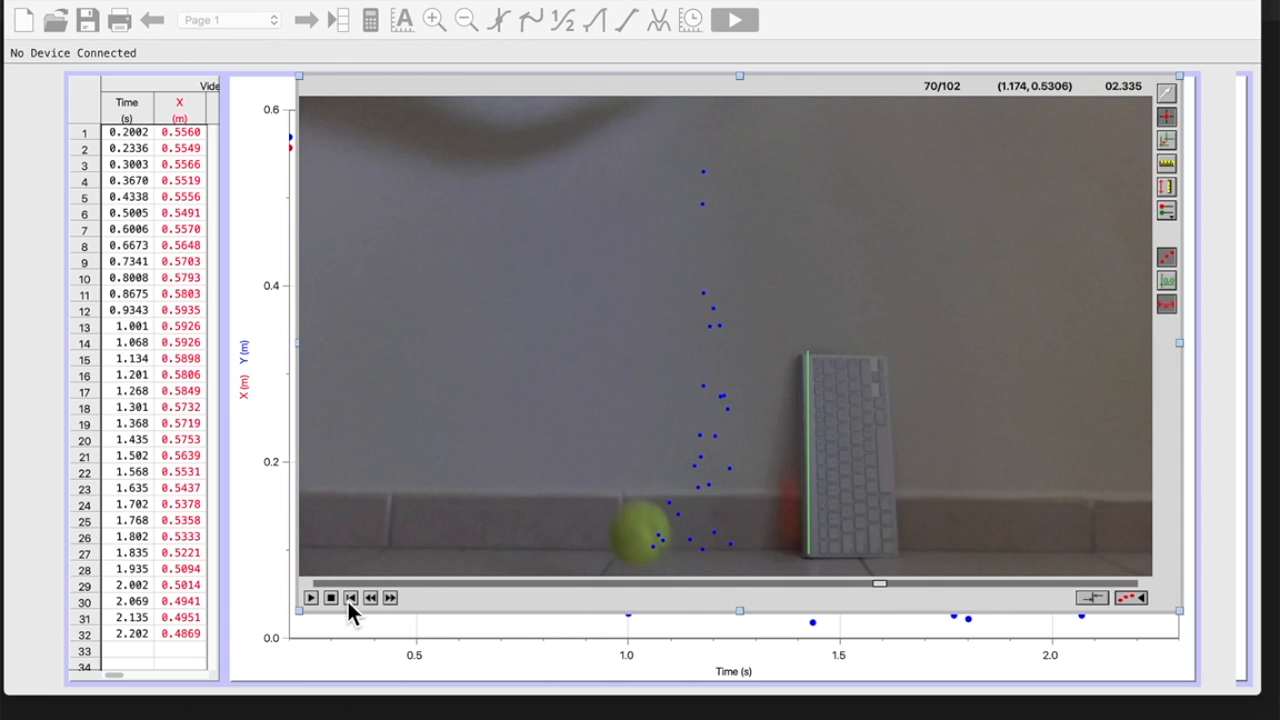
Rewind the video to the start and move it to frame 5, just before the two balls are released
left_click(321, 591)
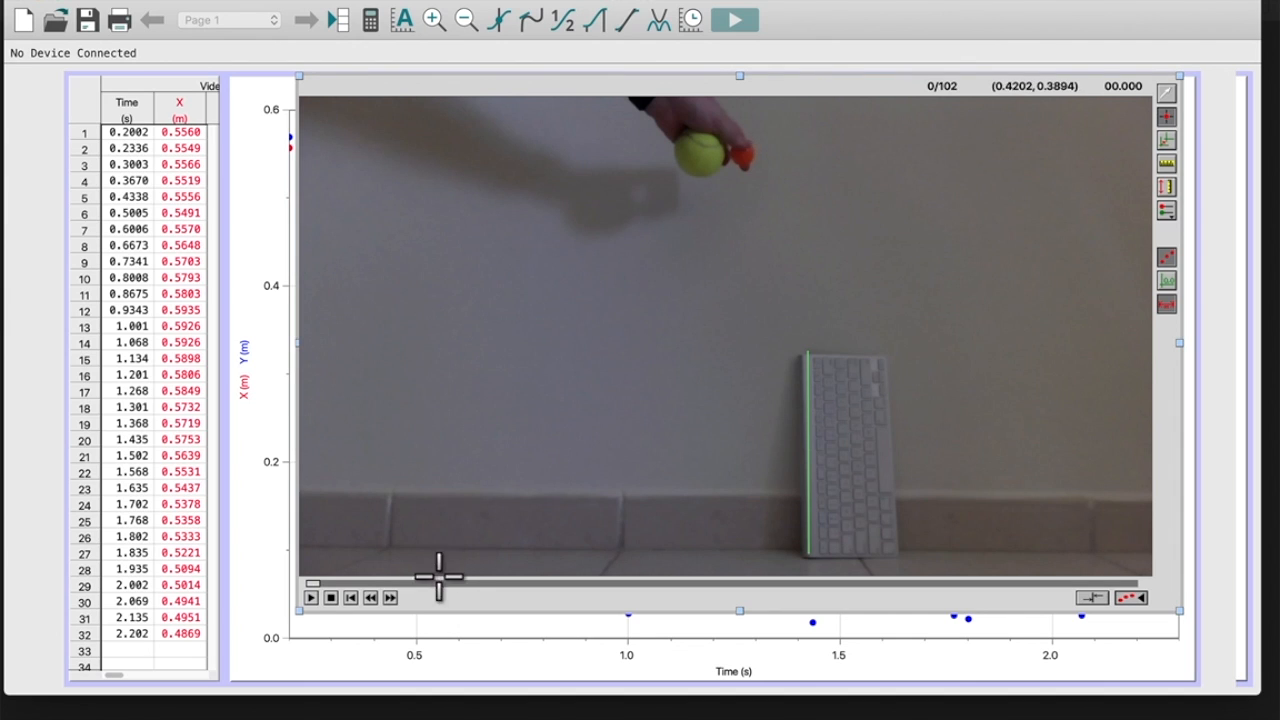
left_click(392, 597)
left_click(392, 597)
left_click(392, 597)
left_click(392, 597)
left_click(392, 597)
left_click(392, 597)
left_click(392, 597)
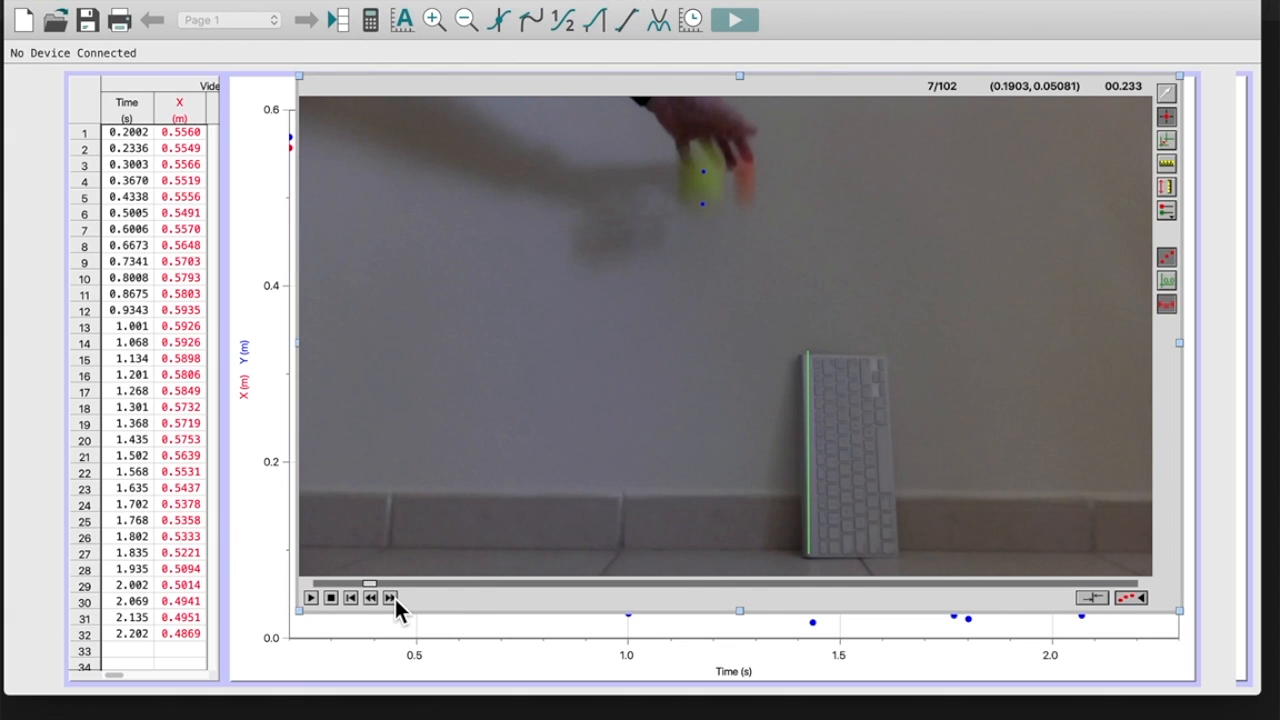
left_click(371, 597)
left_click(371, 598)
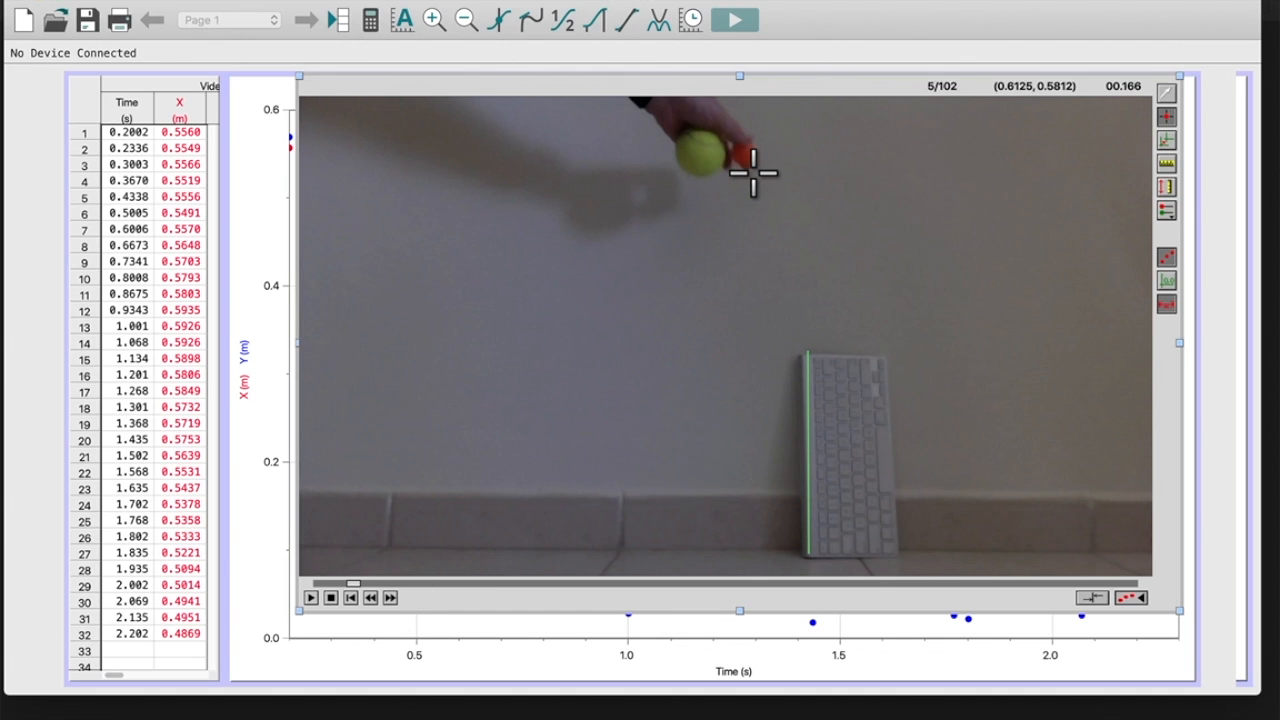
Add a second point series to the video and check that Point Series X 2:Y 2 is the active one
left_click(1173, 219)
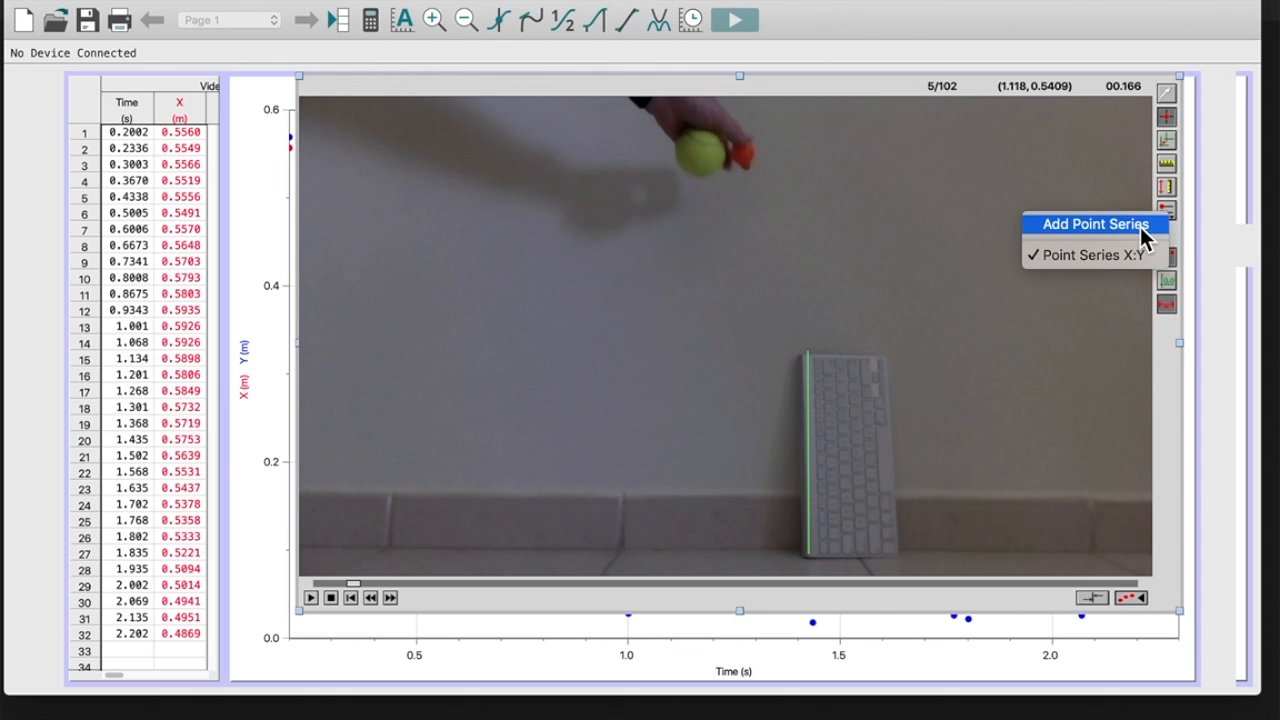
left_click(1095, 224)
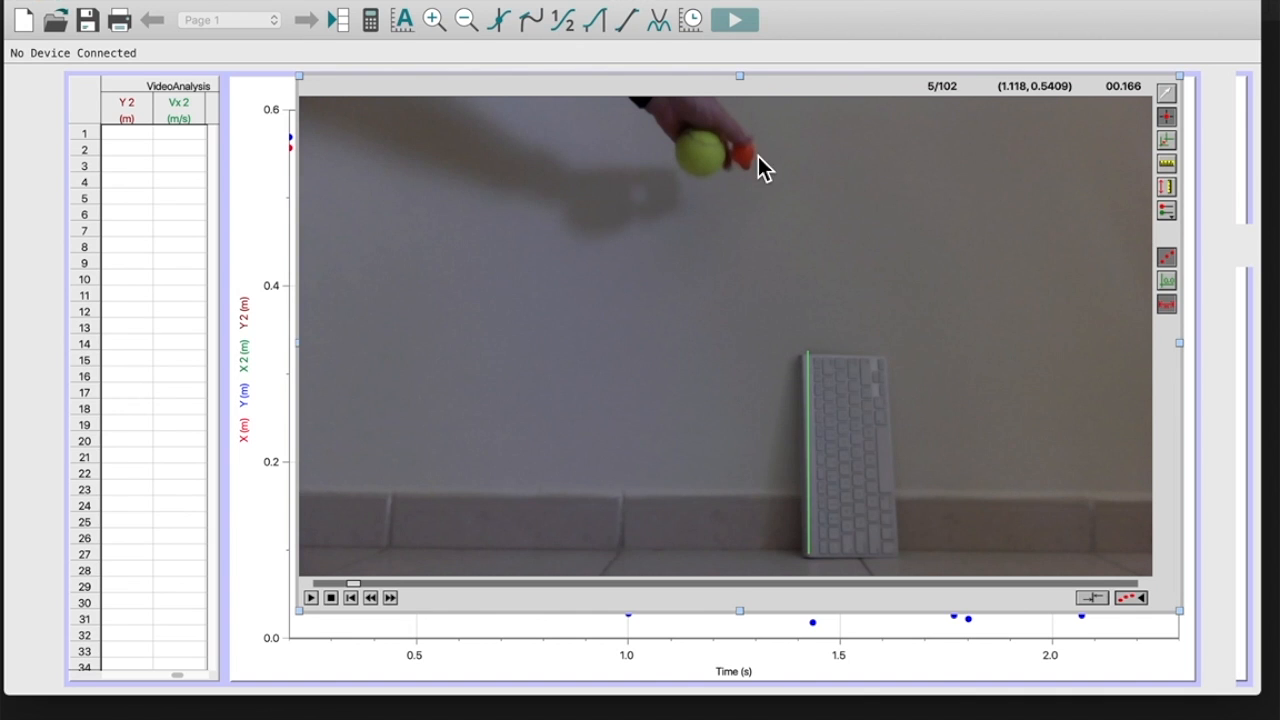
left_click(1170, 205)
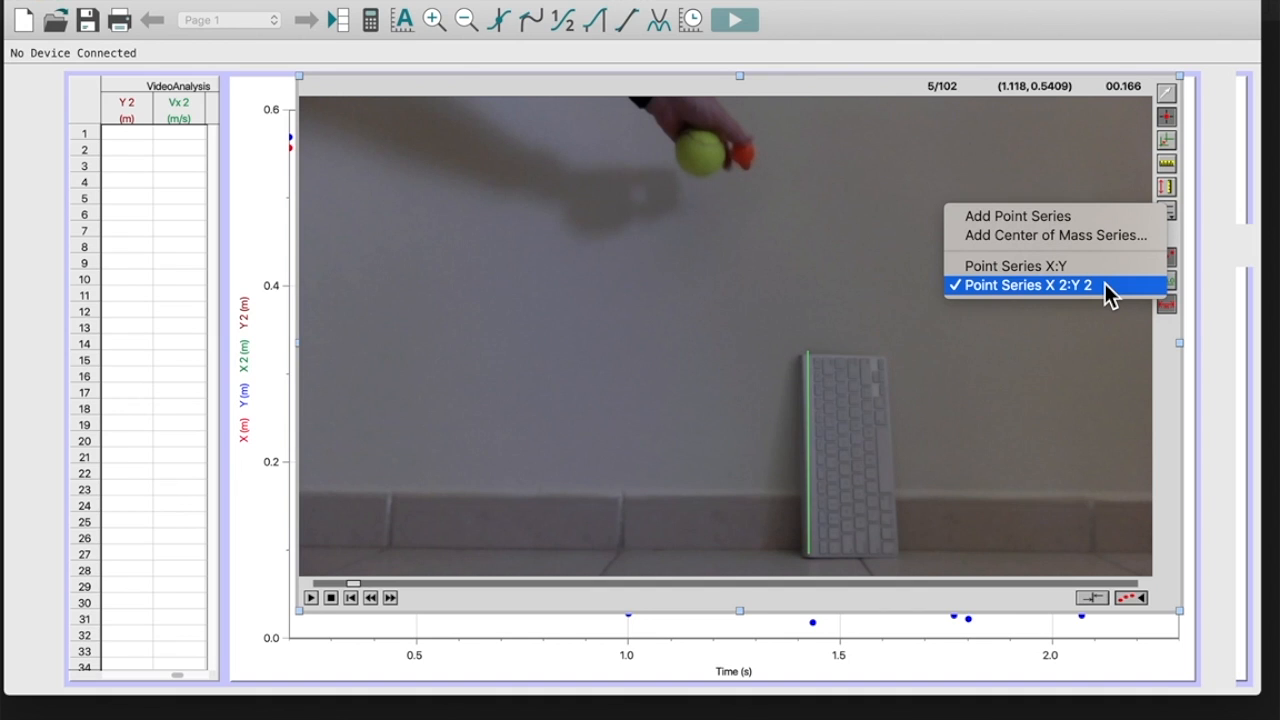
left_click(747, 168)
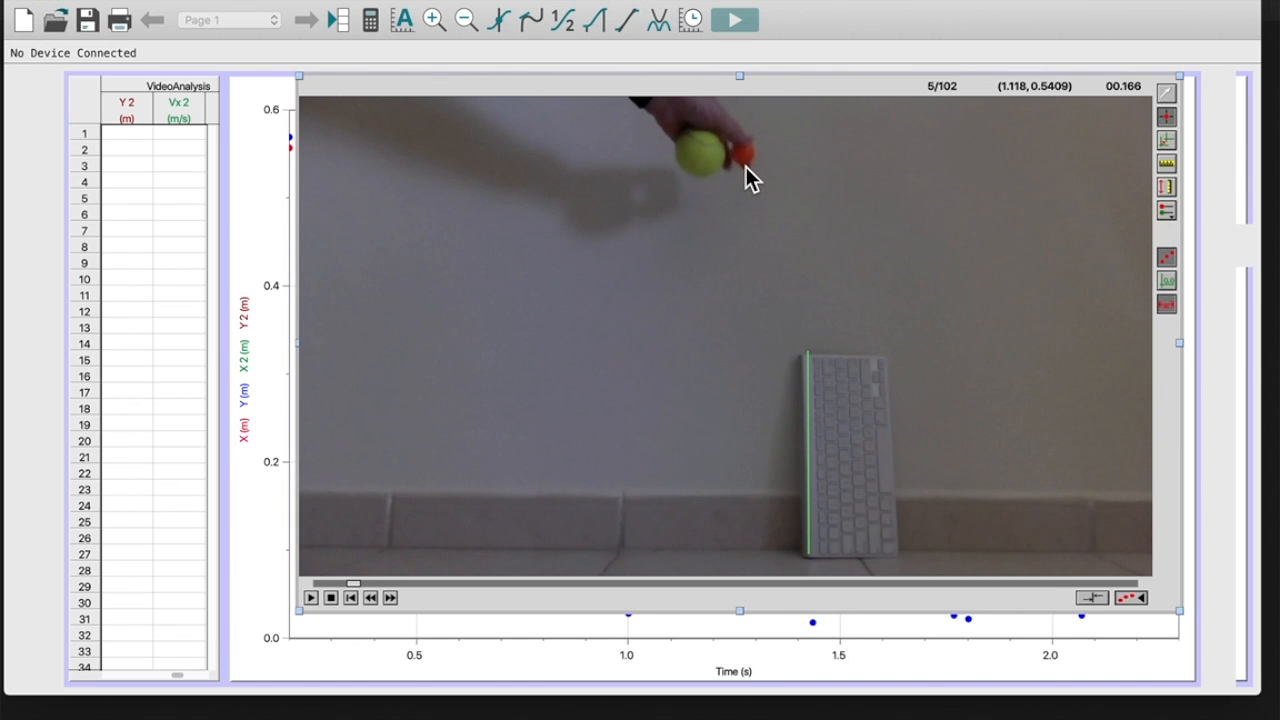
Mark the orange ball's position frame by frame from its release until it reaches the floor, skipping frames where needed
left_click(746, 167)
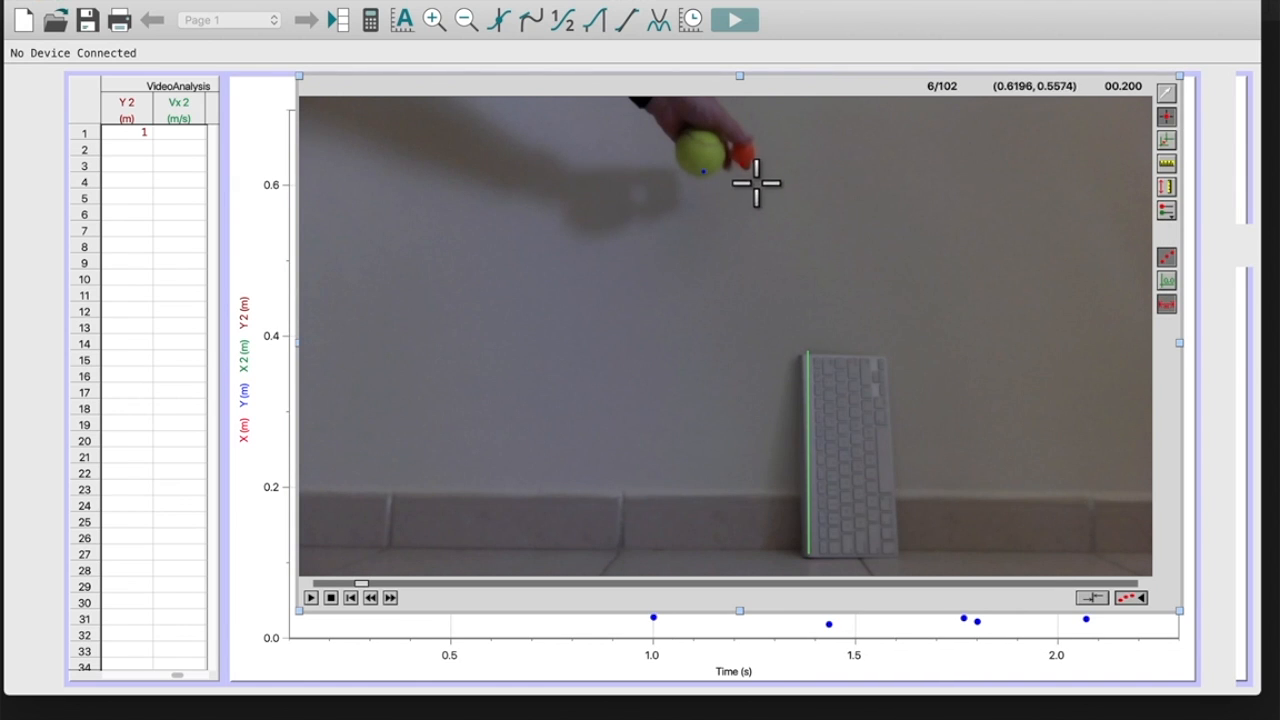
left_click(389, 598)
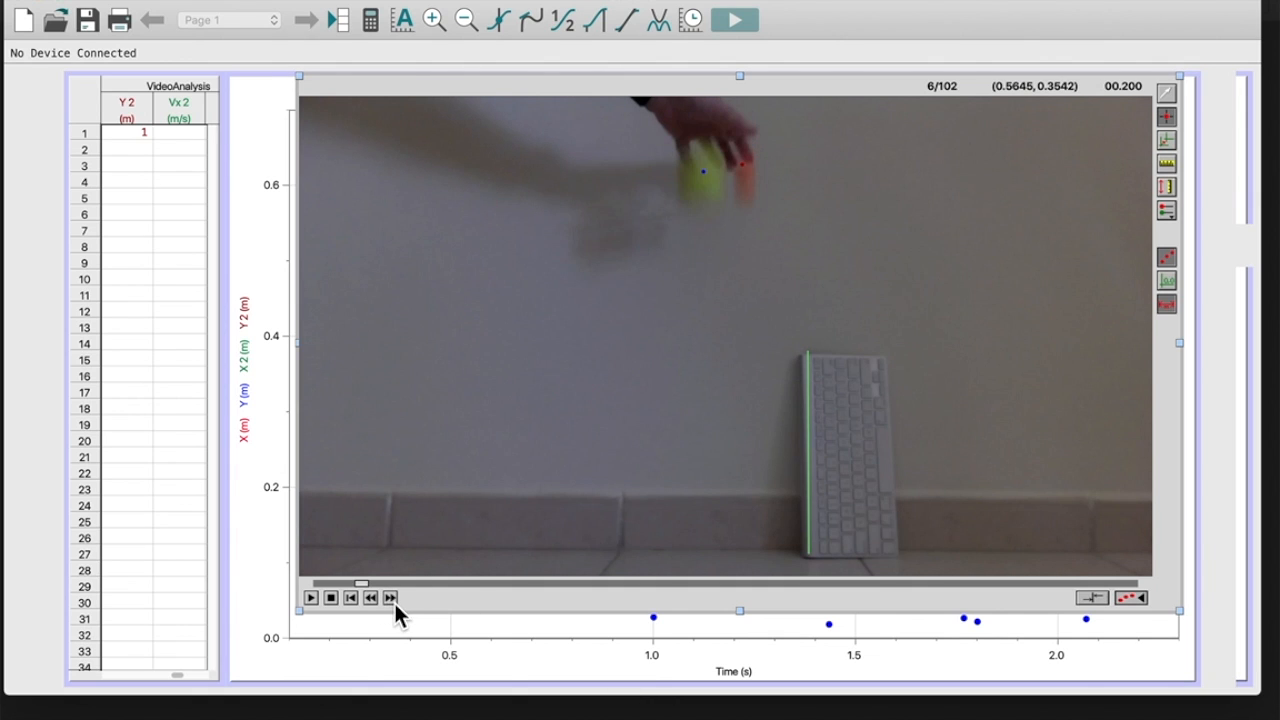
left_click(743, 194)
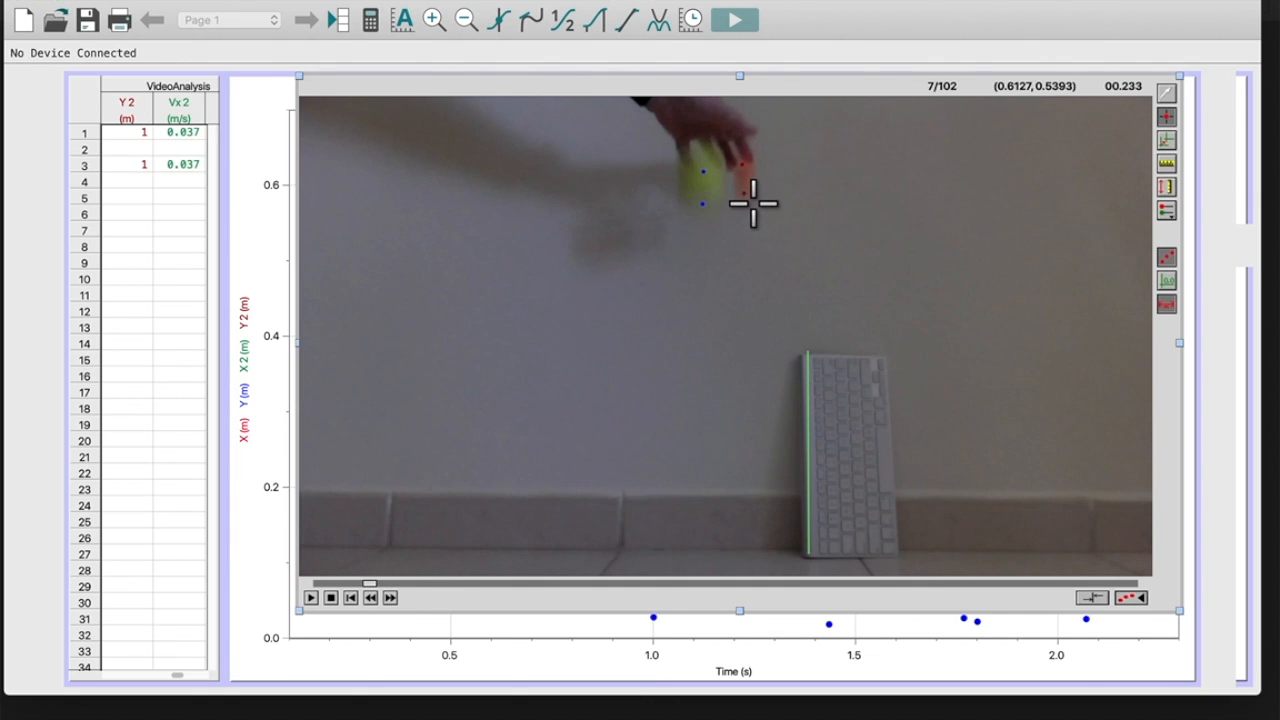
left_click(390, 600)
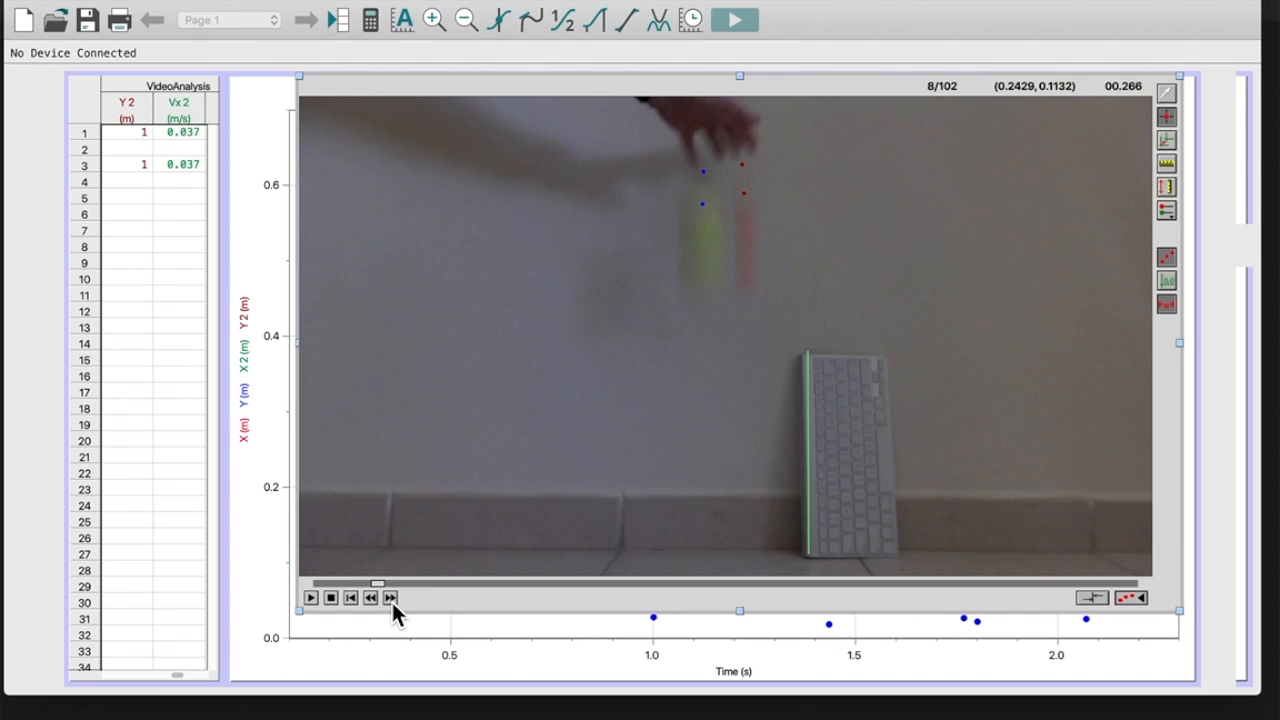
left_click(747, 291)
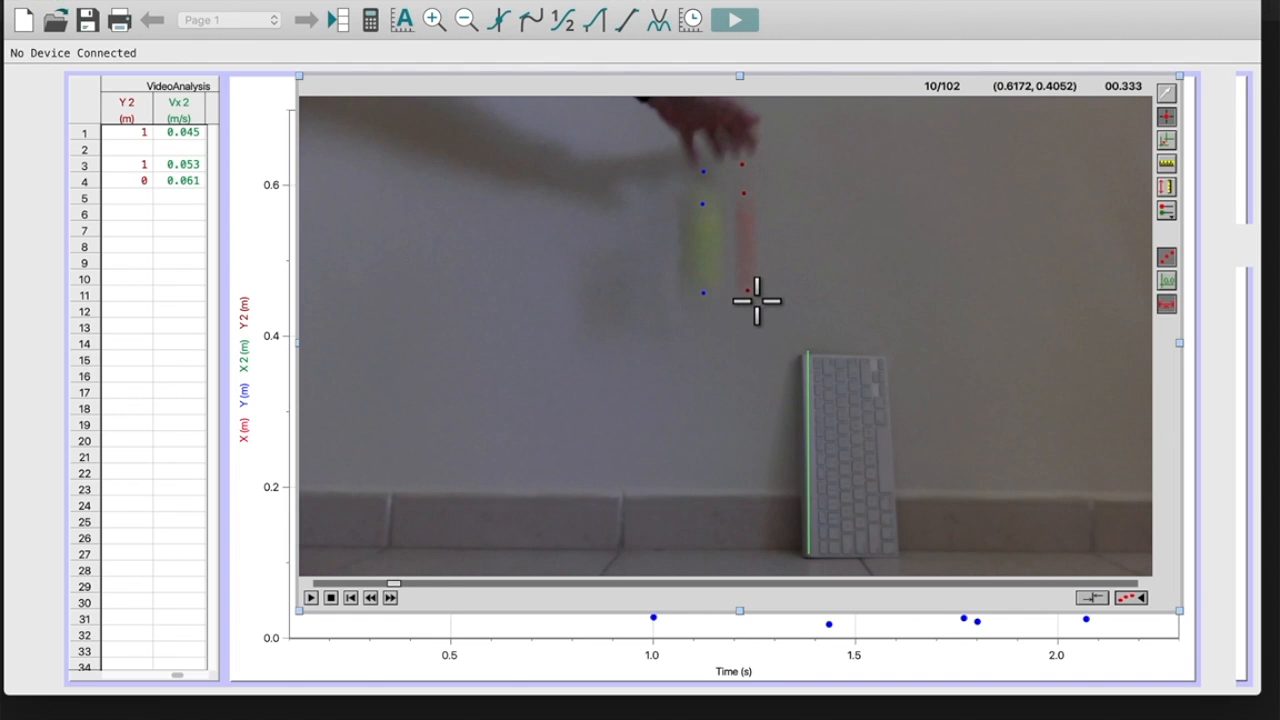
left_click(393, 602)
left_click(750, 428)
left_click(389, 602)
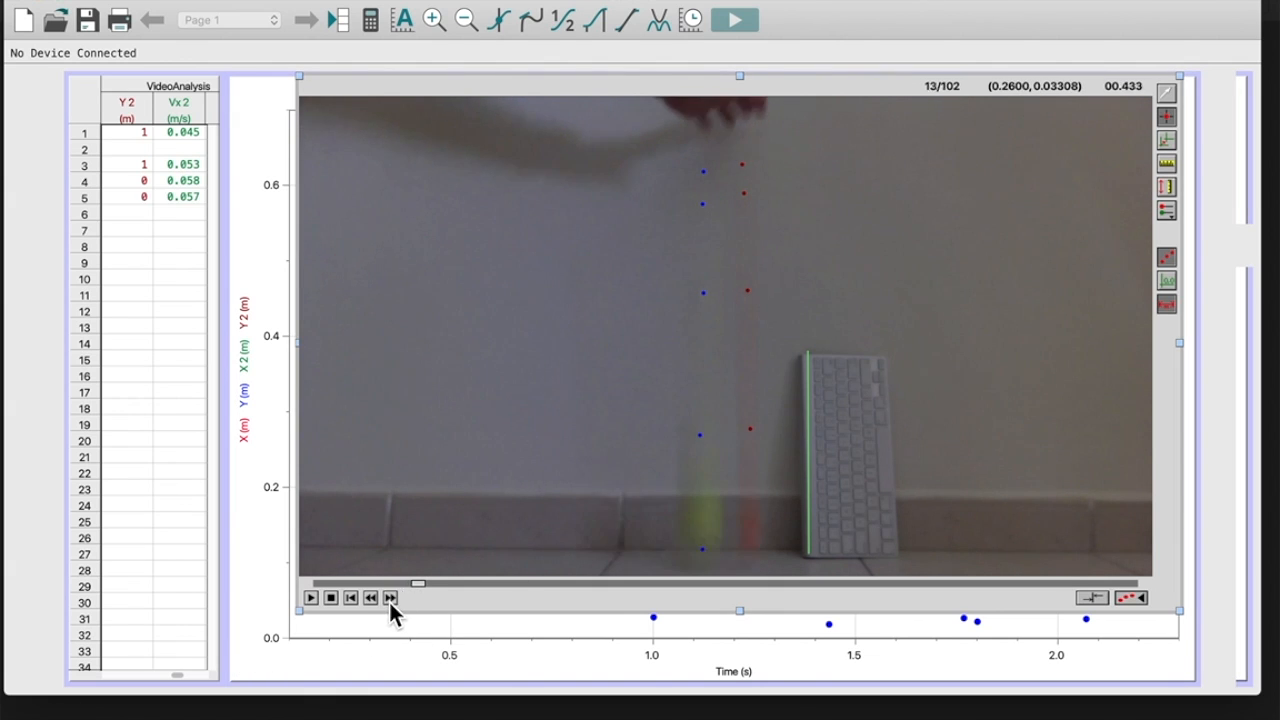
left_click(755, 544)
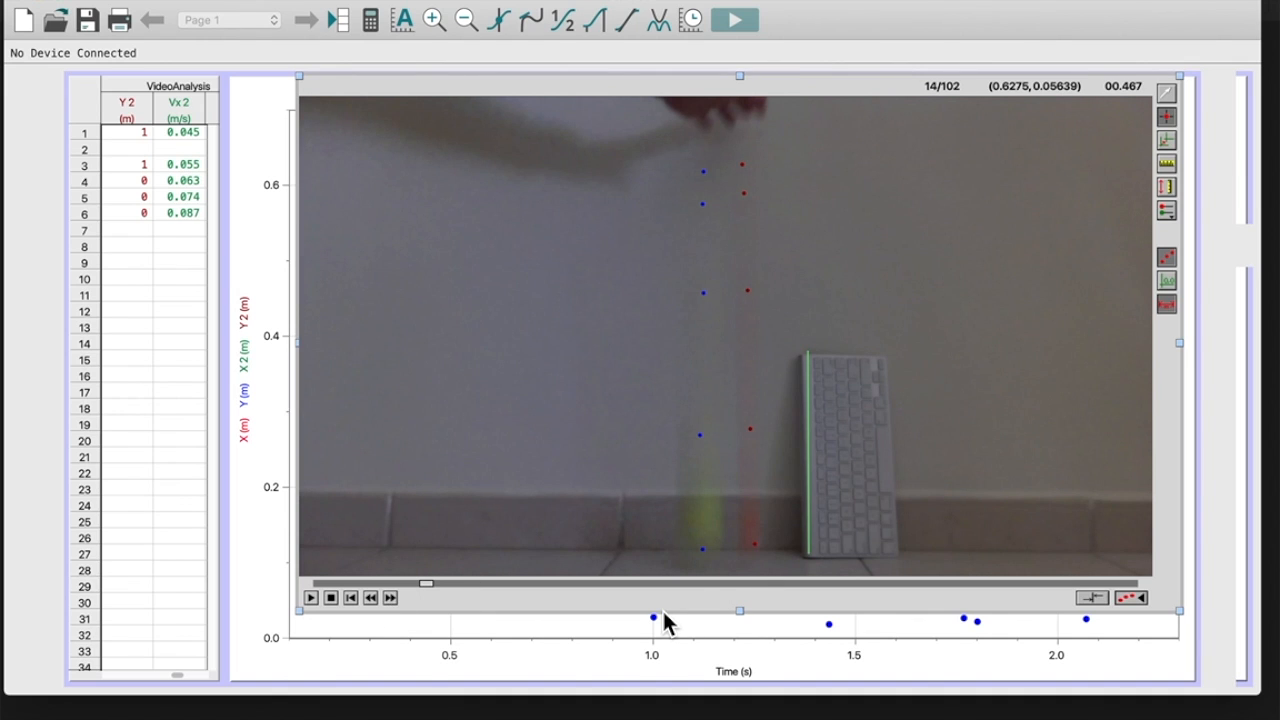
Continue marking the orange ball through its successive bounces, skipping some frames, up to about frame 79
left_click(390, 598)
left_click(390, 598)
left_click(730, 543)
left_click(772, 342)
left_click(390, 598)
left_click(390, 598)
left_click(771, 514)
left_click(780, 409)
left_click(385, 598)
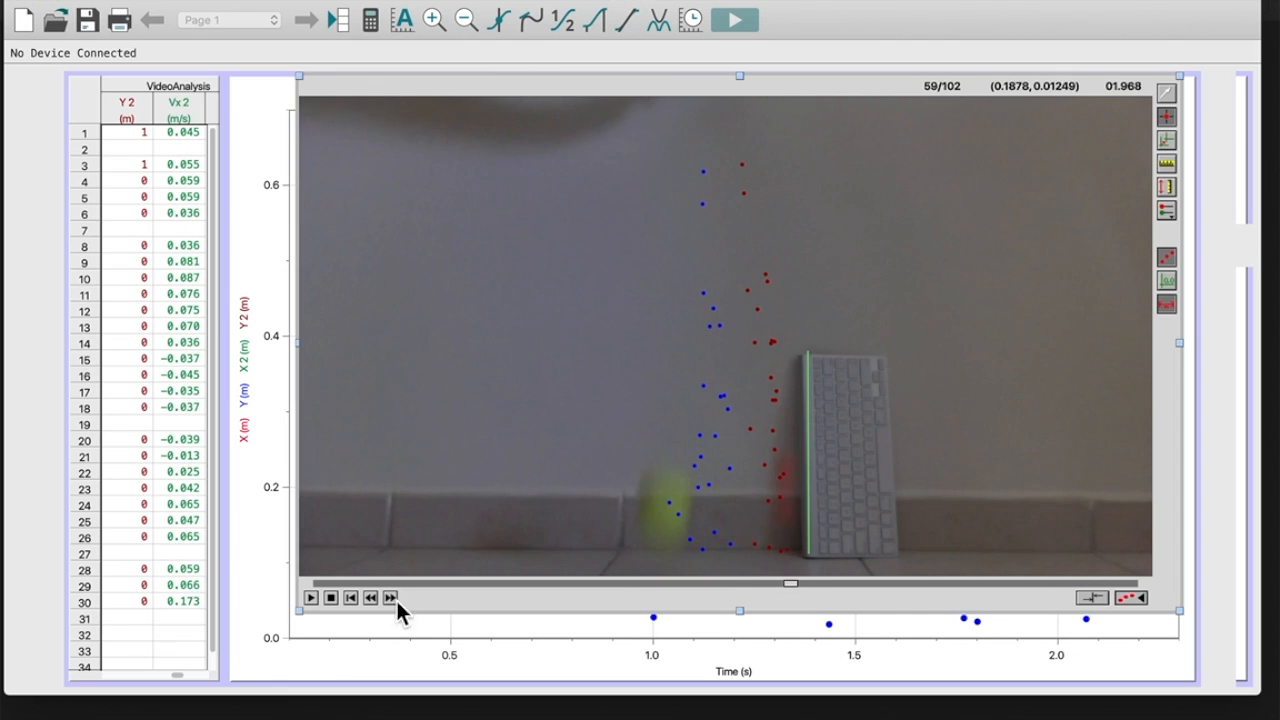
left_click(797, 440)
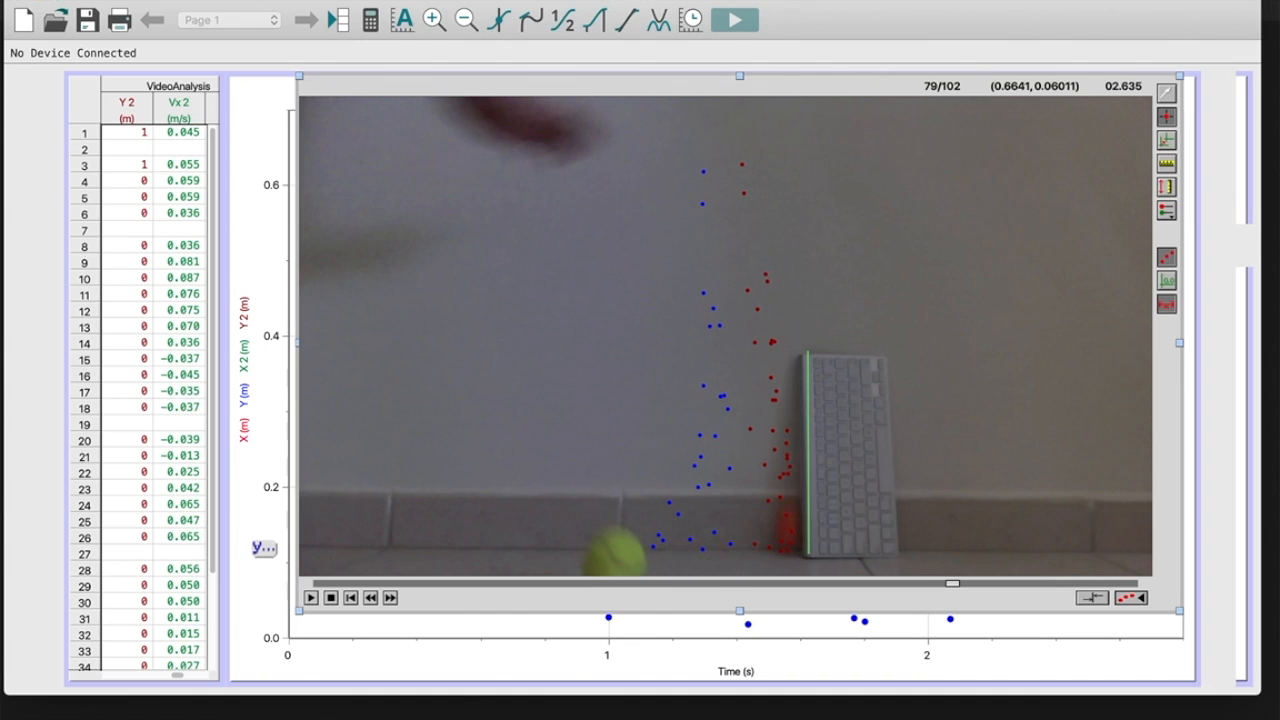
Add a page after the current one as a copy of the current page
left_click(255, 541)
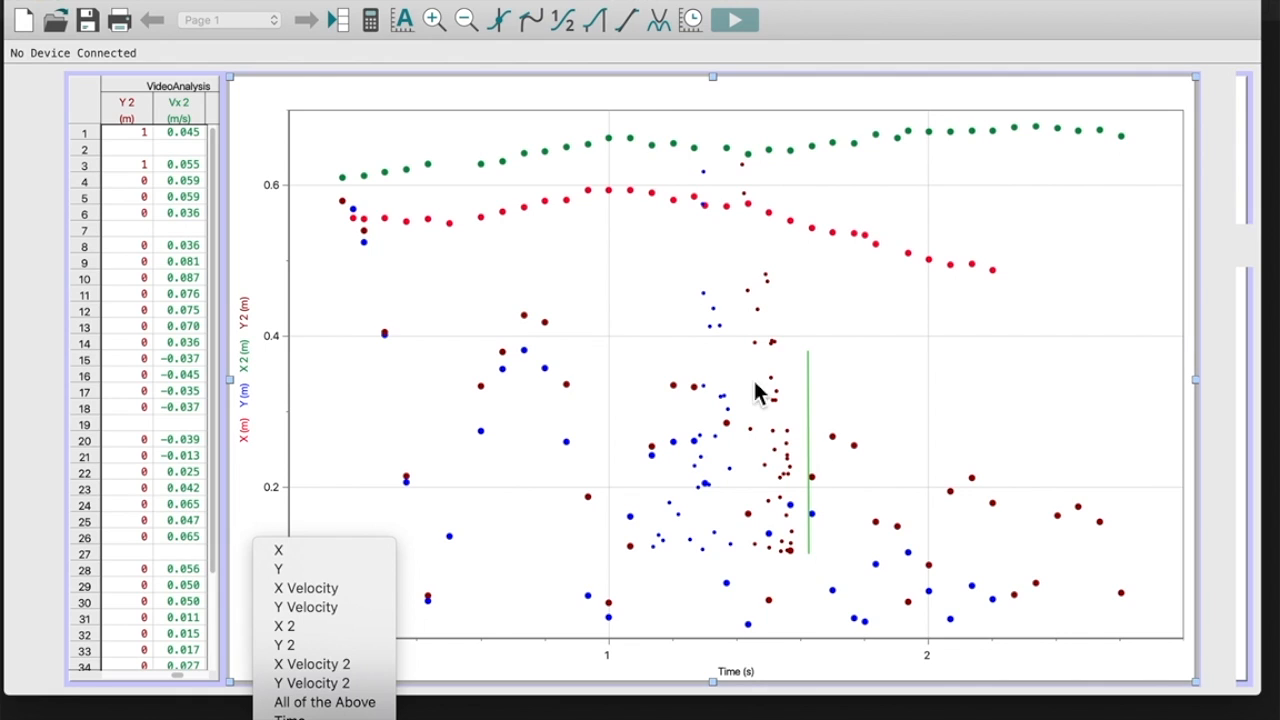
key("Escape")
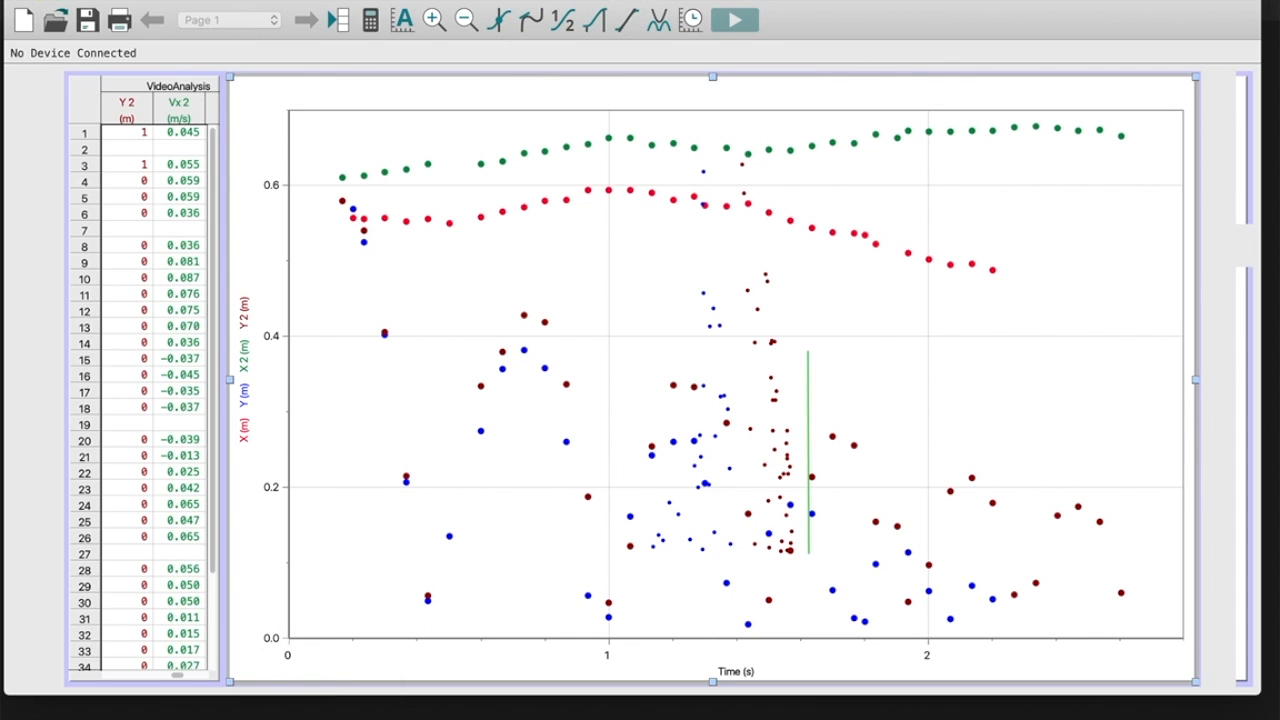
left_click(586, 1)
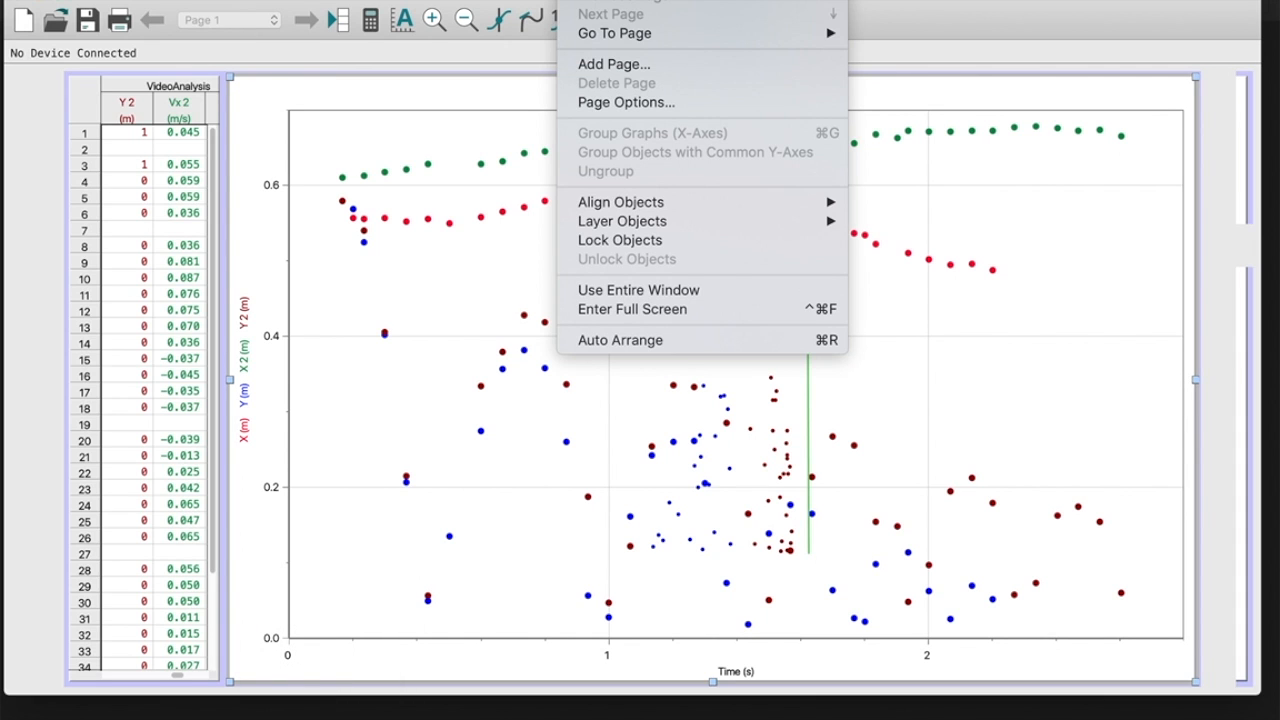
left_click(591, 65)
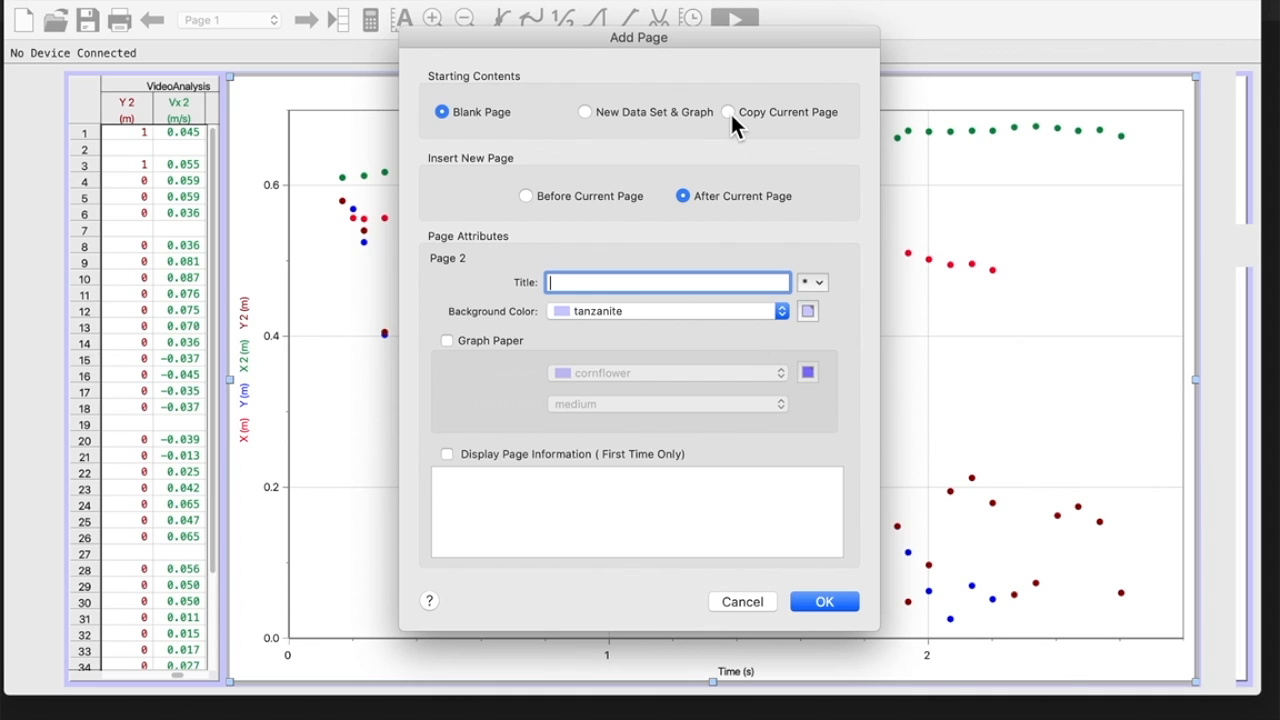
left_click(728, 112)
left_click(812, 605)
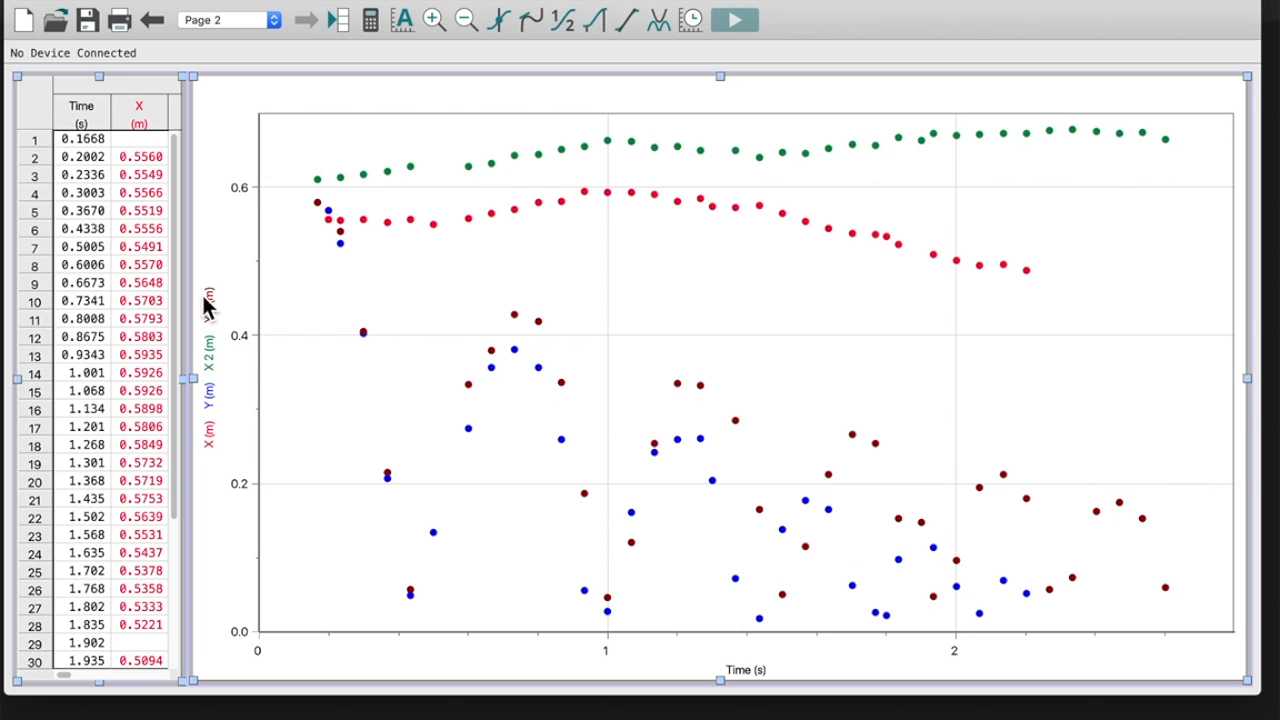
Remove the X and X 2 columns from the graph's vertical axis, keeping only Y and Y 2 plotted
left_click(213, 396)
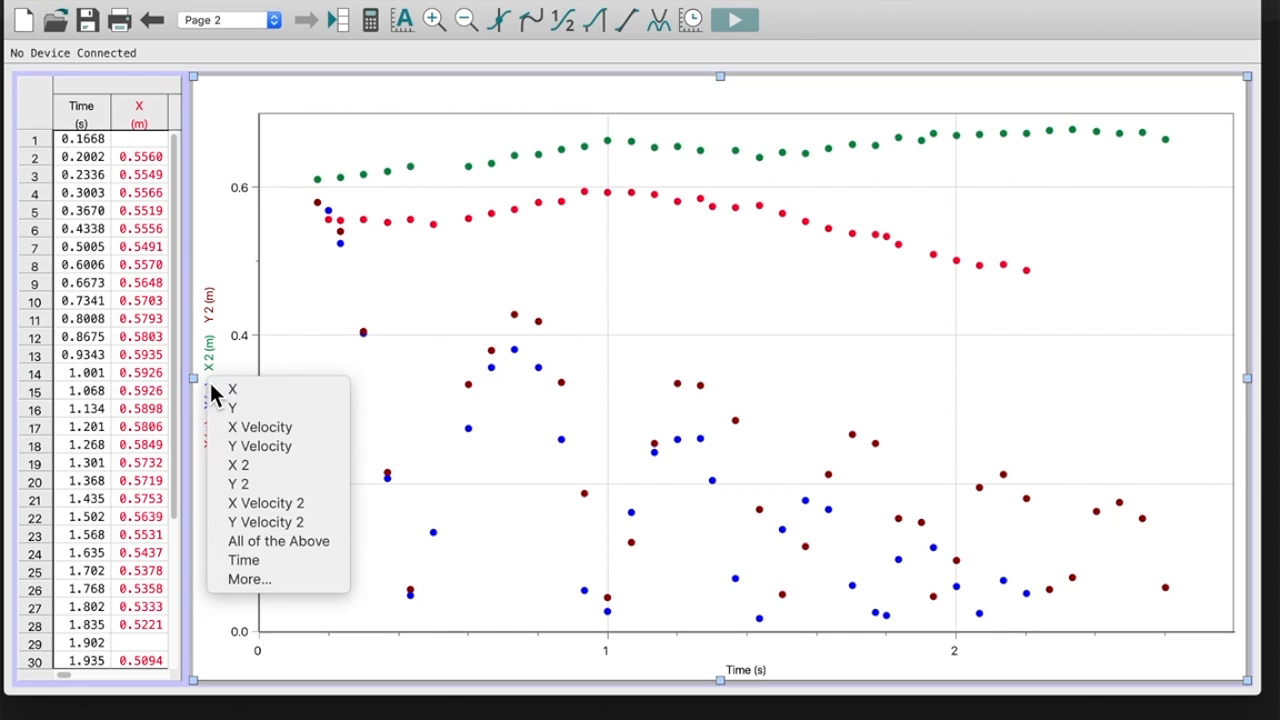
left_click(254, 581)
left_click(430, 279)
left_click(430, 262)
scroll(497, 280, "down", 2)
scroll(495, 275, "down", 1)
left_click(431, 251)
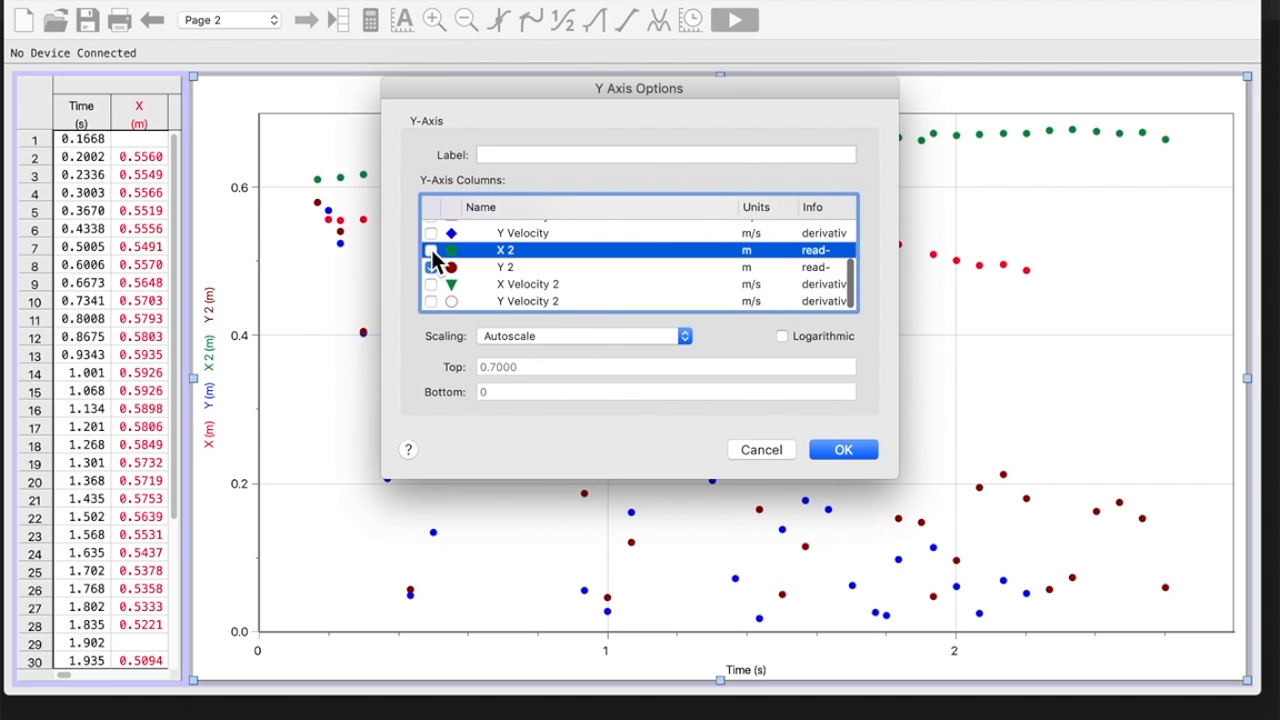
scroll(509, 290, "down", 1)
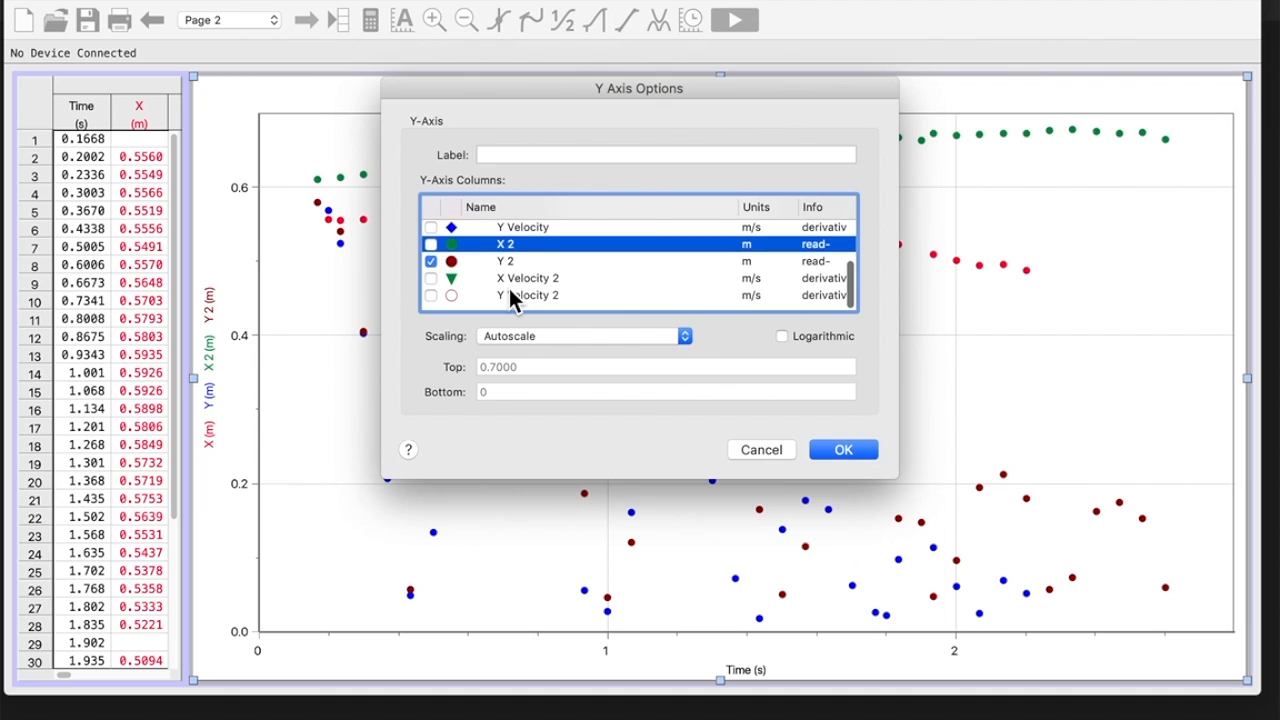
left_click(836, 458)
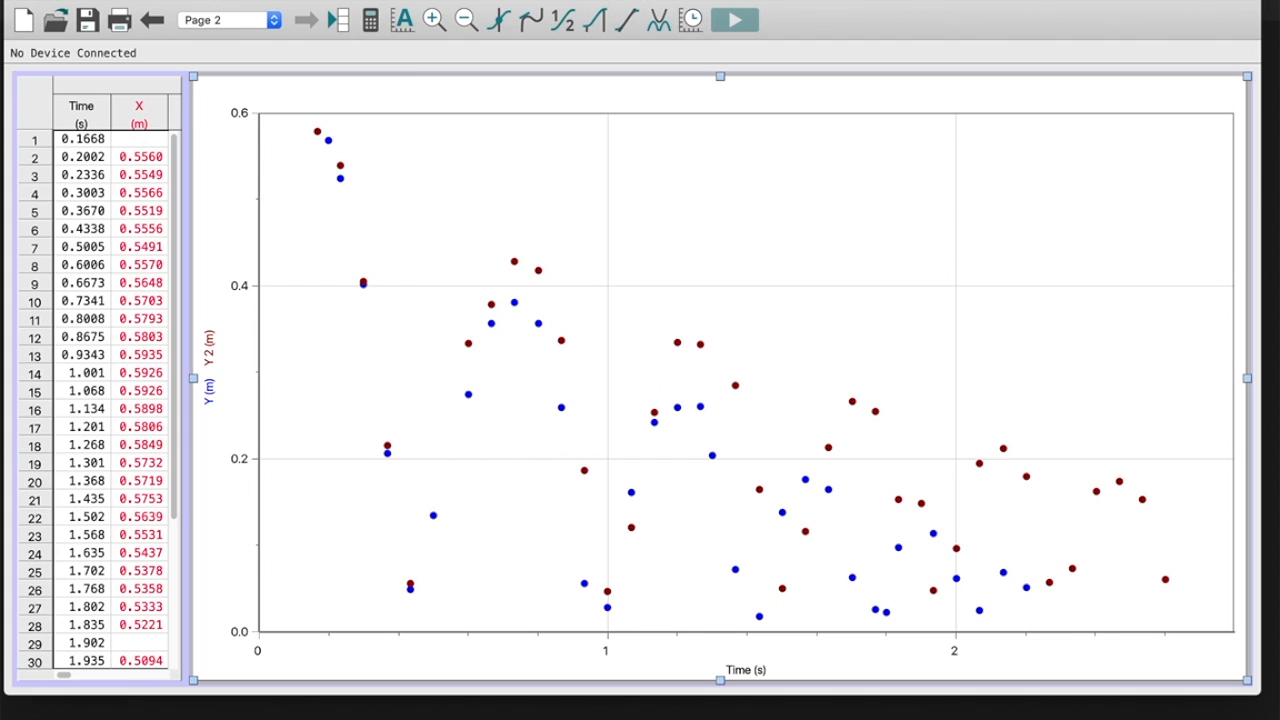
Turn on Connect Points in the options of the Y and Y 2 graph
double_click(323, 137)
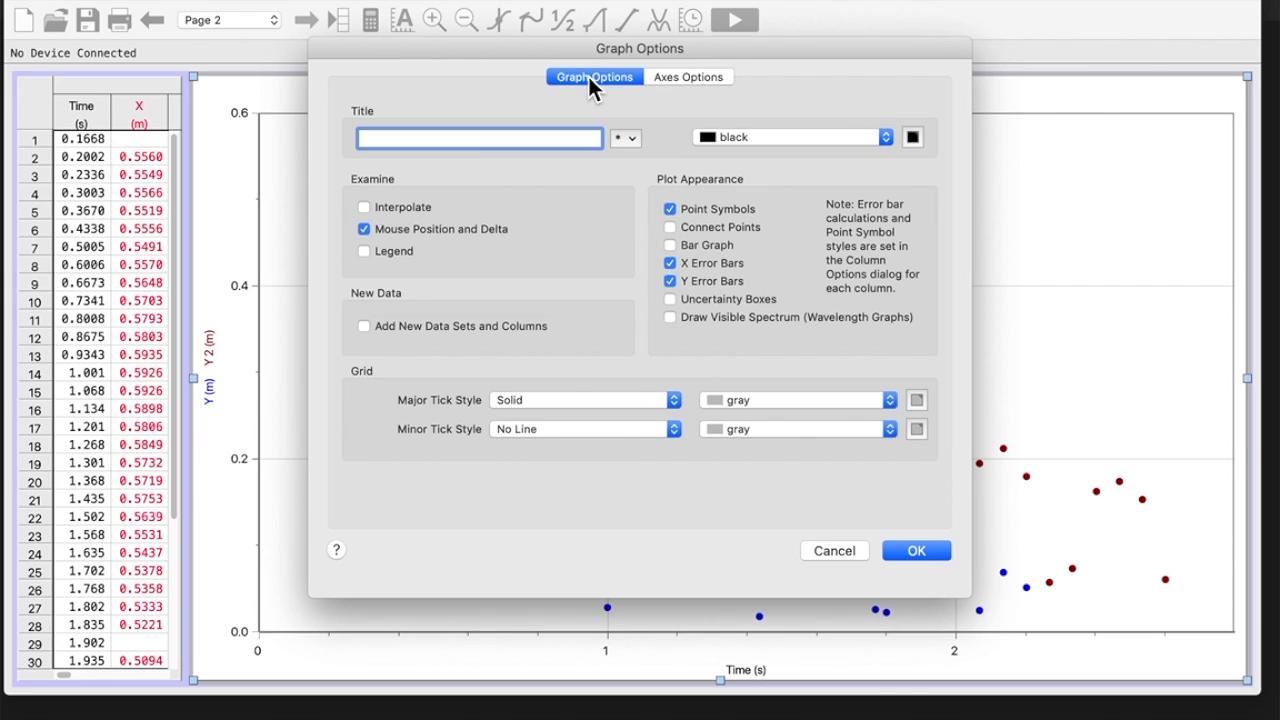
left_click(672, 232)
left_click(934, 550)
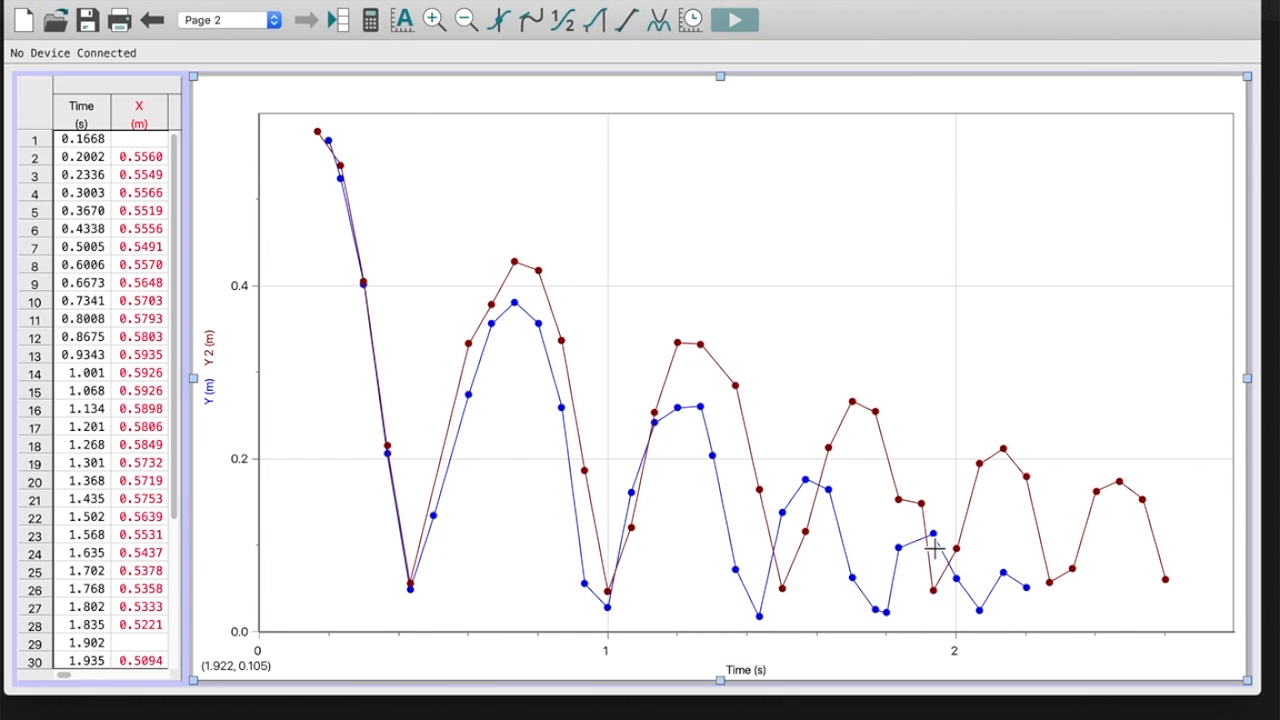